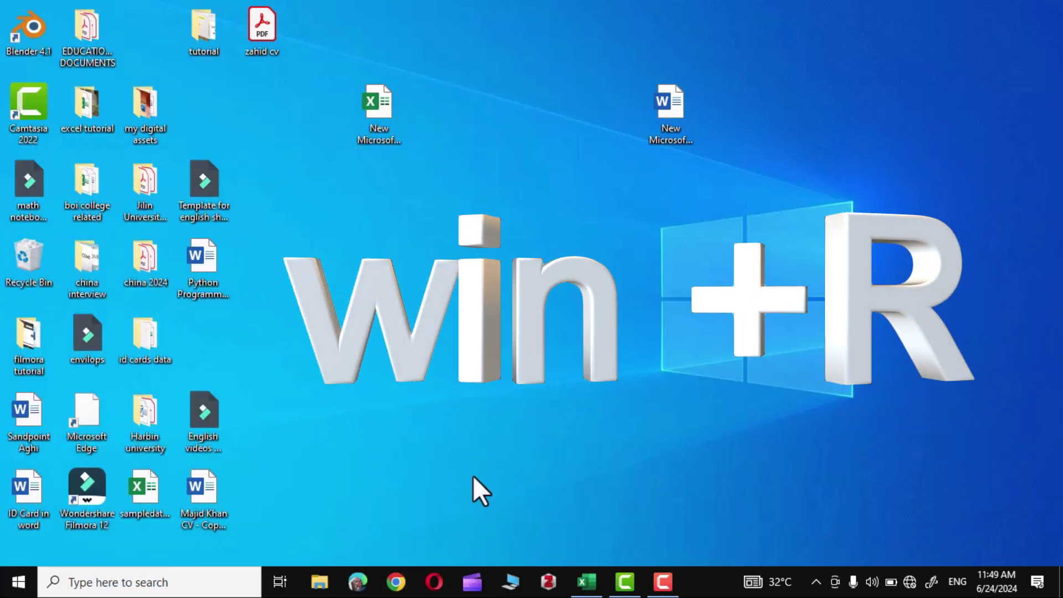
- Open the %temp% folder and maximize its window to view the temp files
key(super+r)
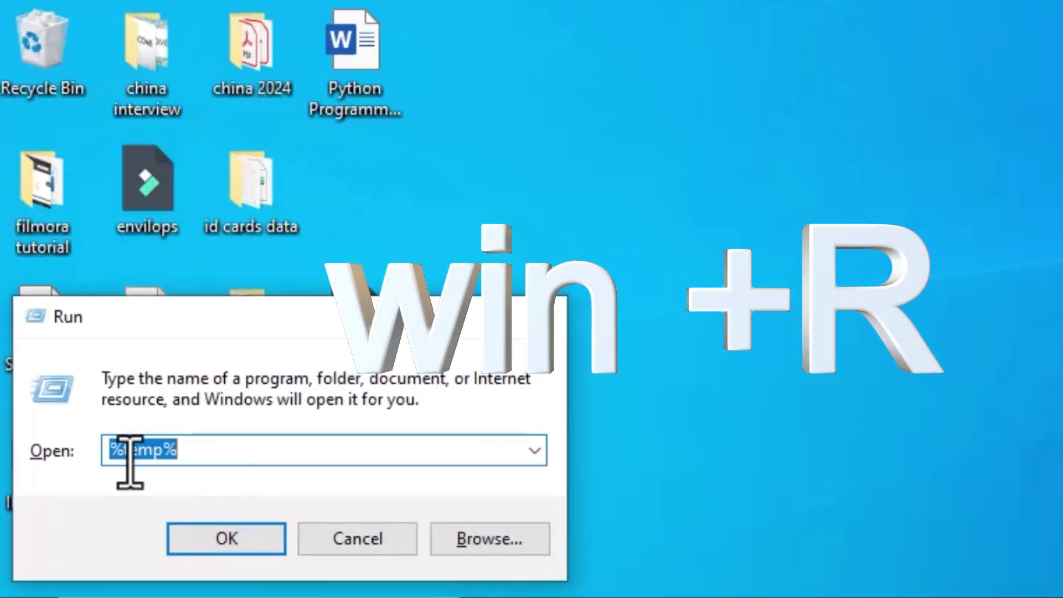
click(227, 539)
scroll(454, 215, down, 10)
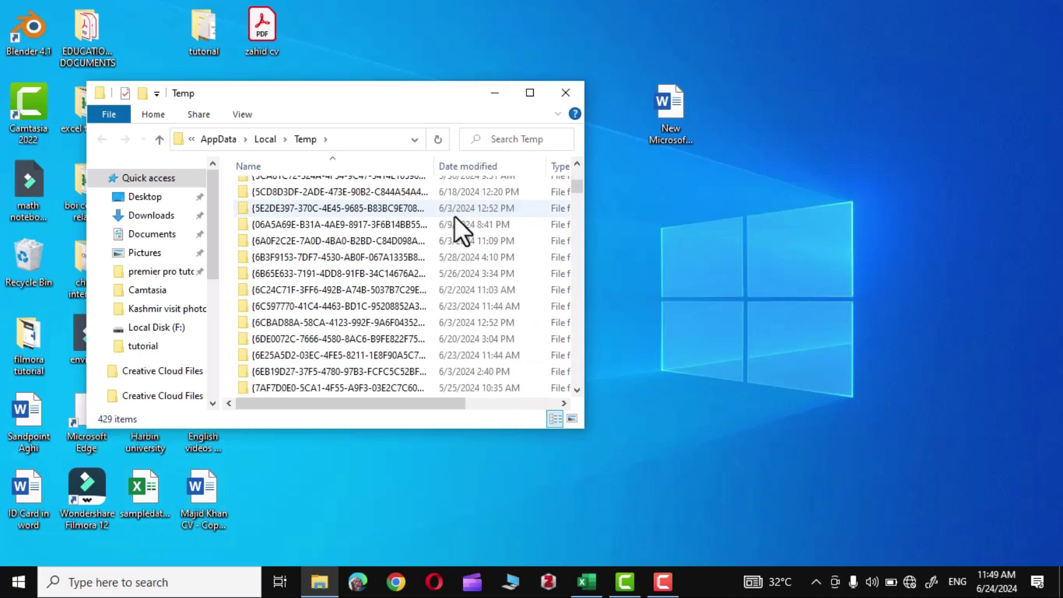
scroll(454, 214, down, 12)
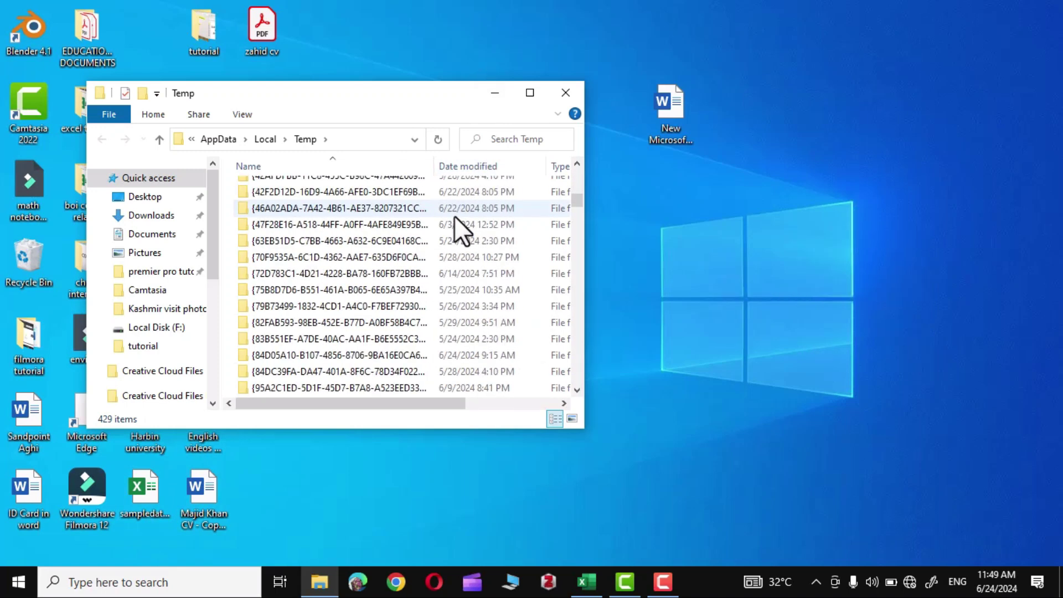
scroll(454, 215, down, 15)
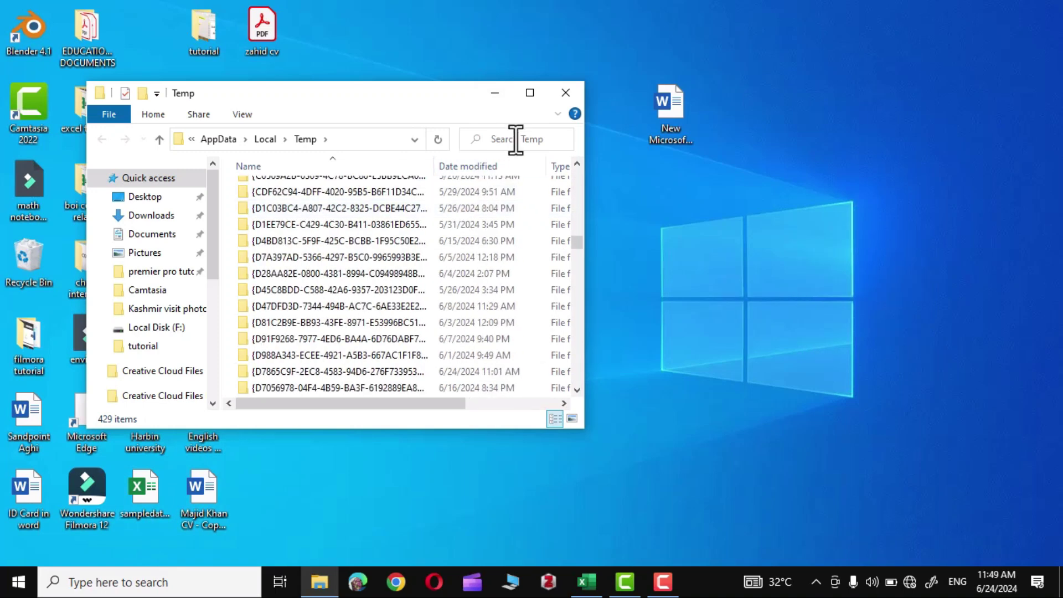
click(530, 92)
scroll(497, 231, down, 20)
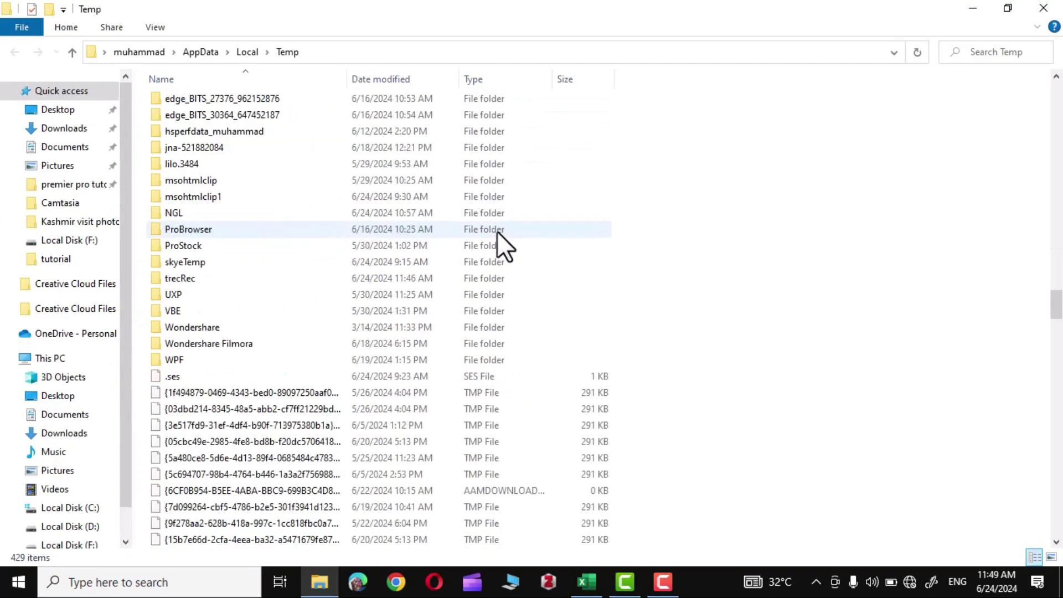
scroll(497, 231, down, 7)
scroll(496, 230, up, 20)
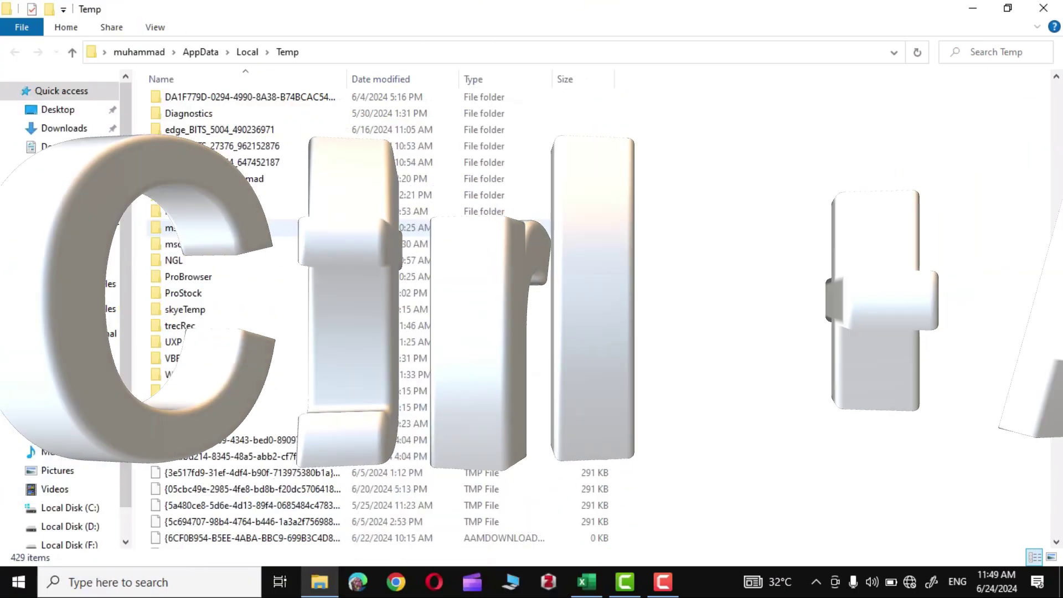
- Delete all Temp files twice, skipping the in-use Adobe and admin-protected folders
key(ctrl+a)
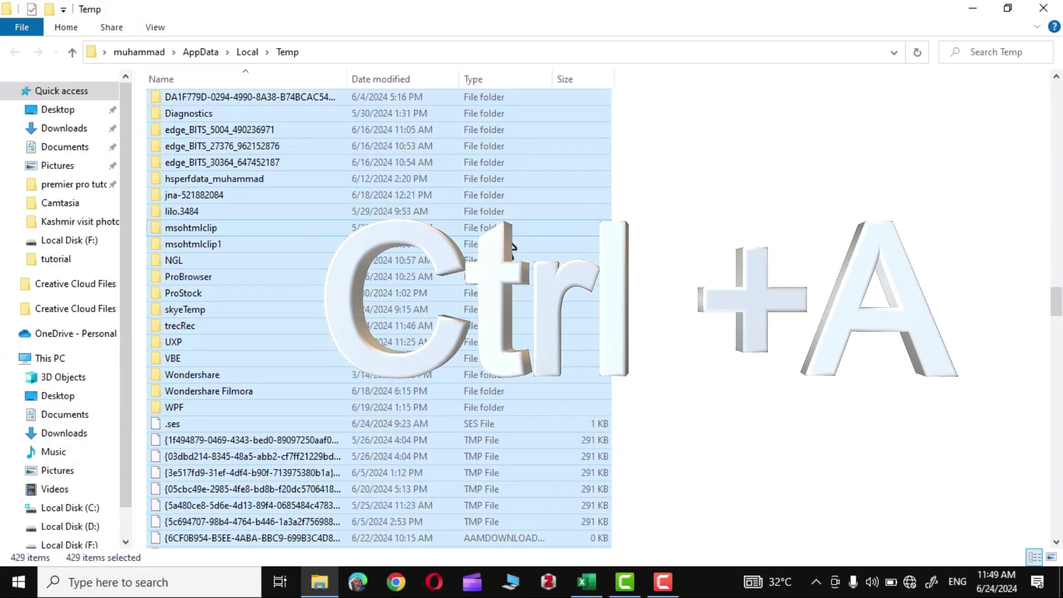
key(Delete)
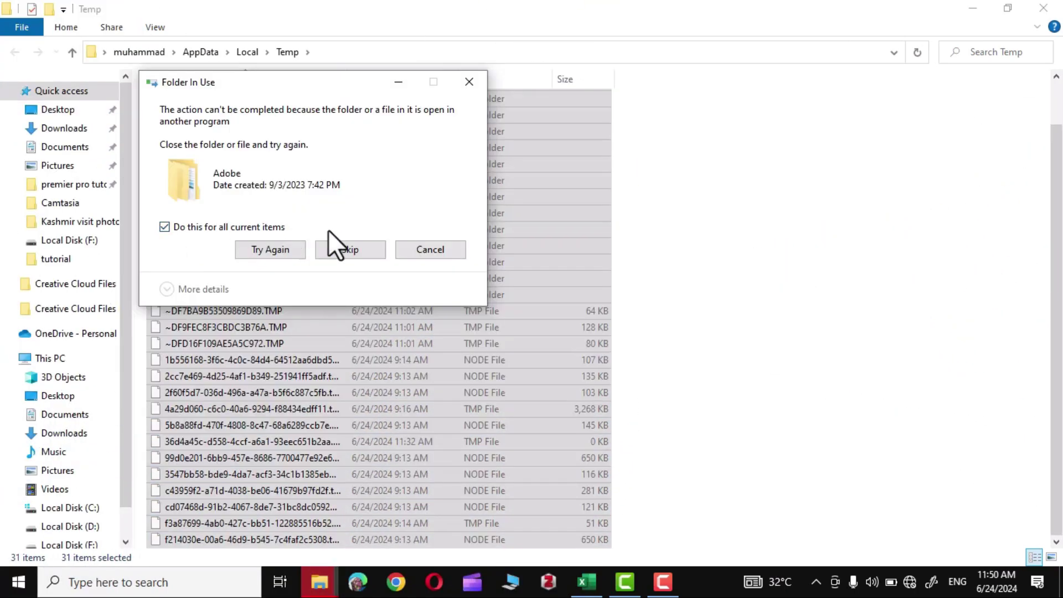
click(340, 250)
click(342, 214)
key(ctrl+a)
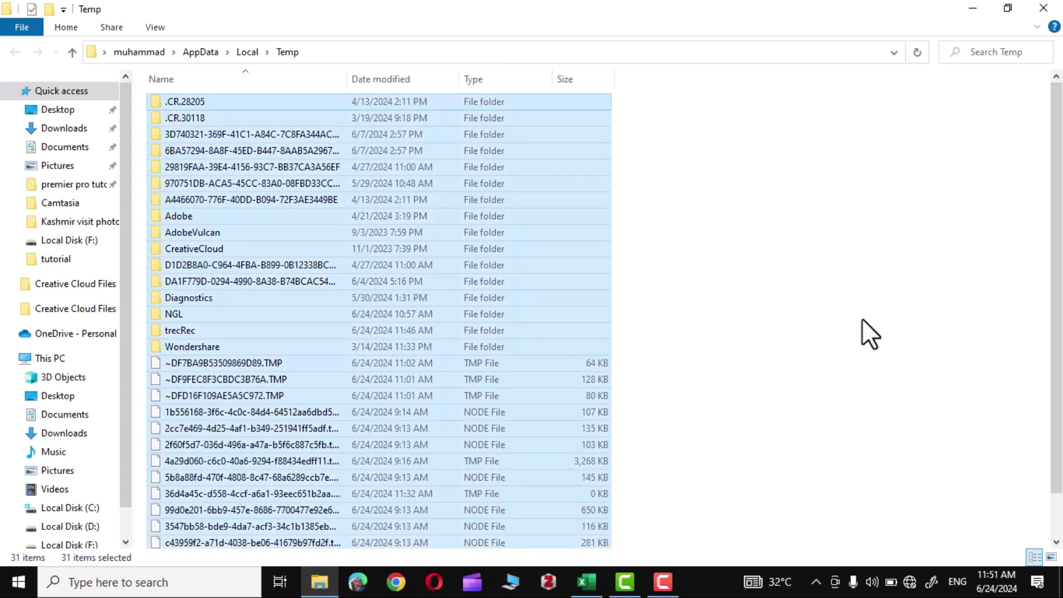
key(Delete)
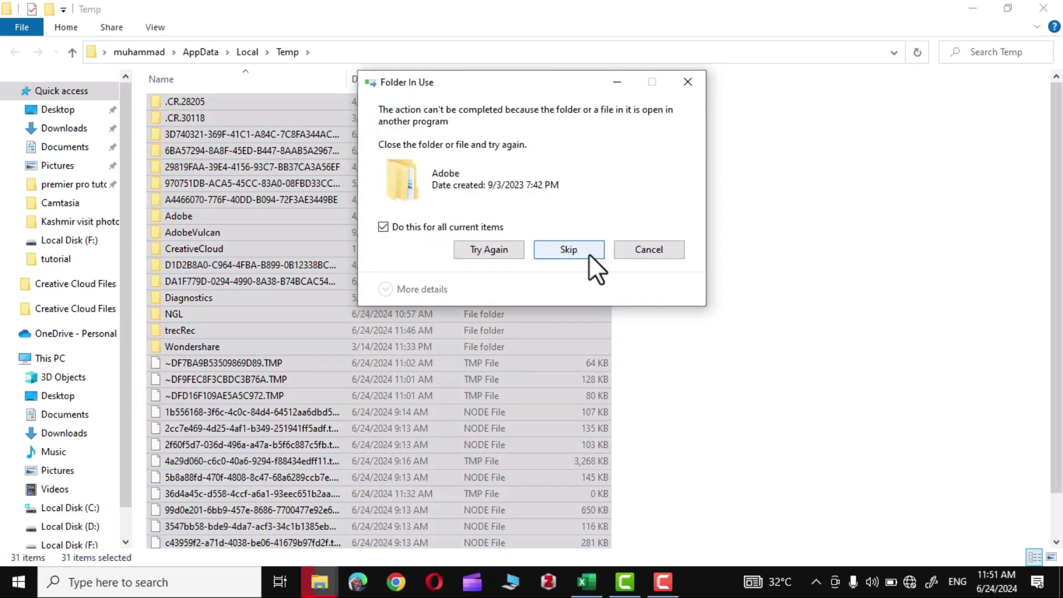
click(566, 249)
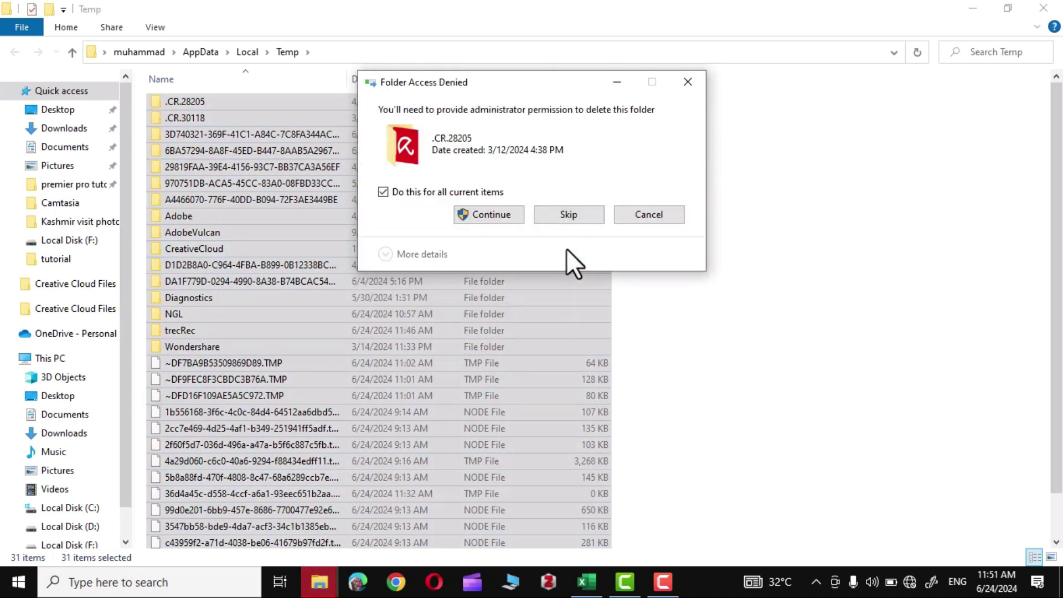
click(570, 217)
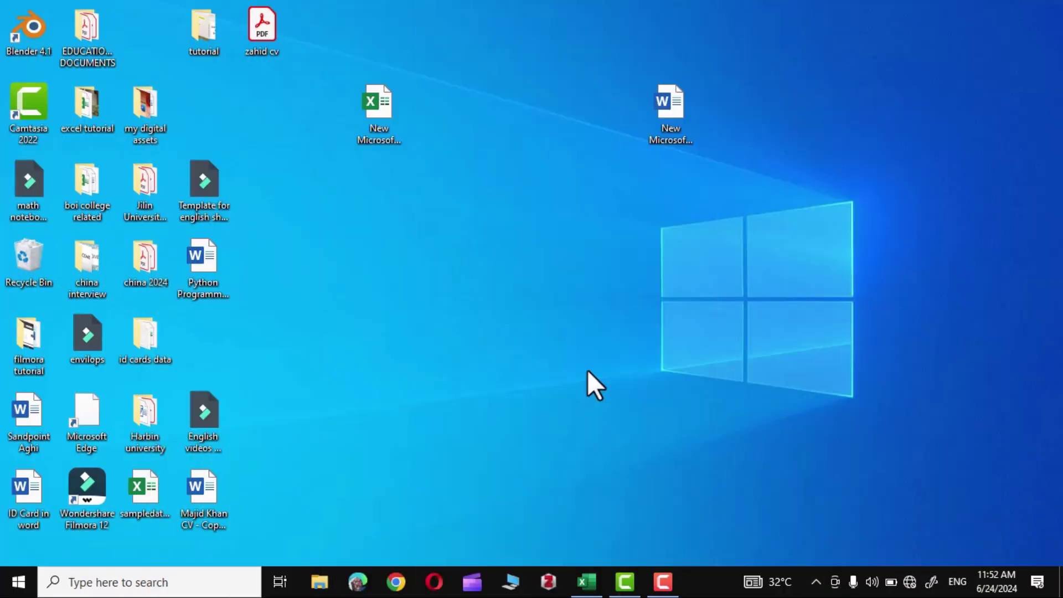
- Open the Prefetch folder, grant access, and delete all 203 of its files
key(super+r)
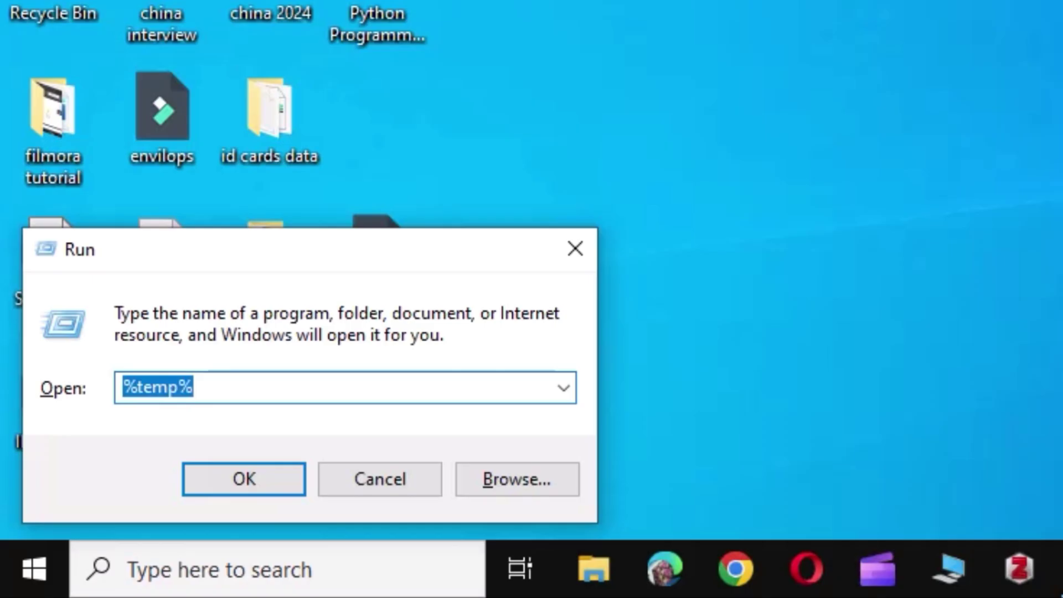
click(562, 386)
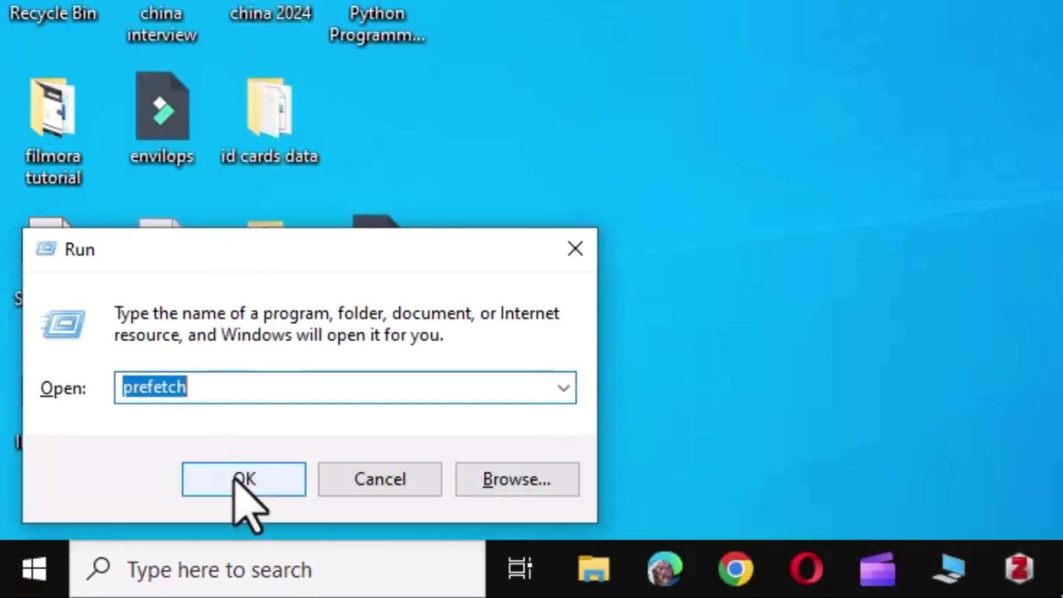
click(243, 478)
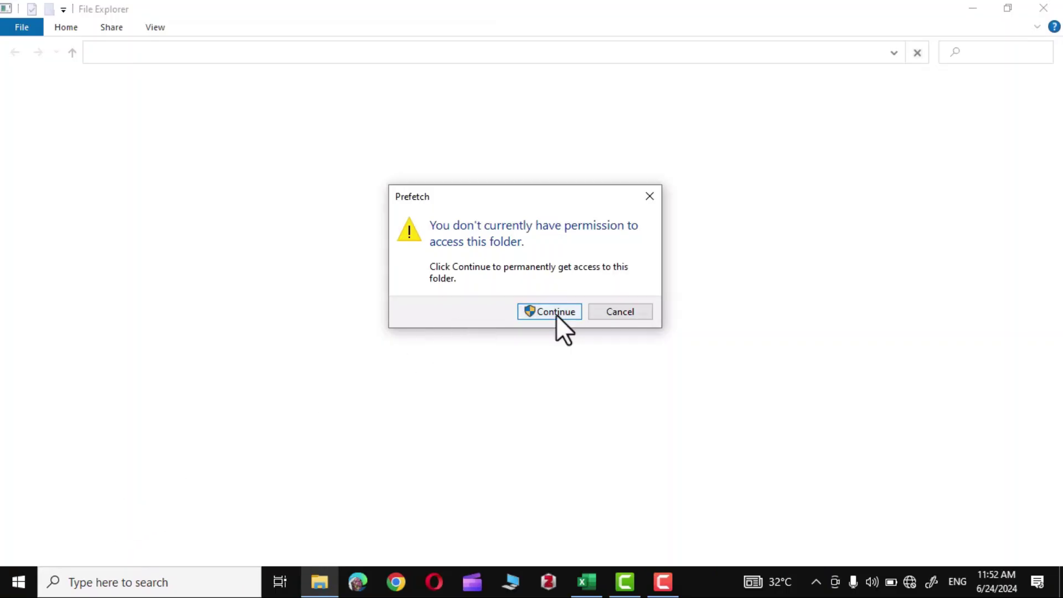
click(555, 311)
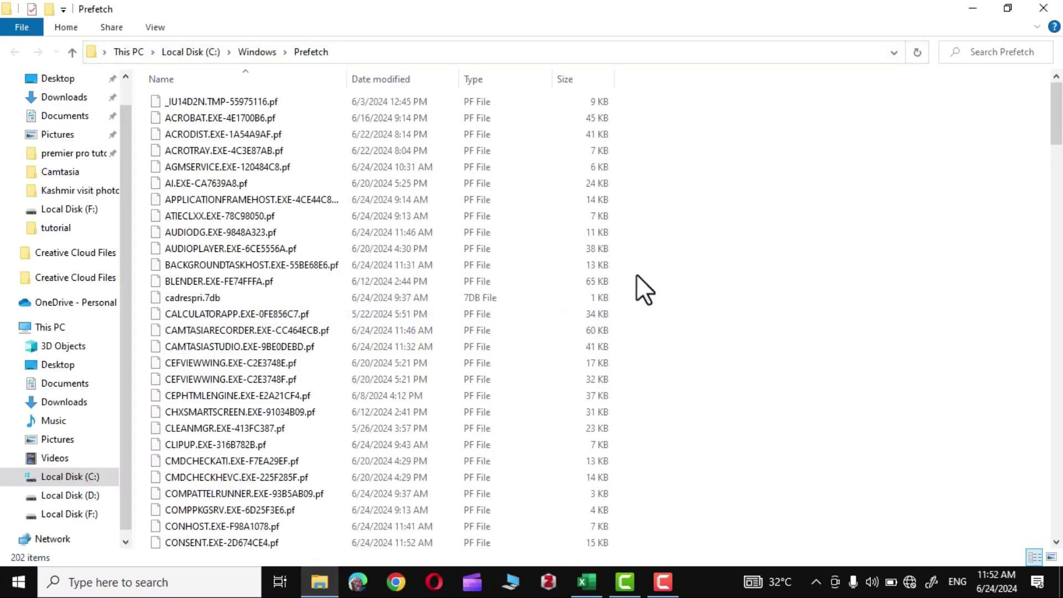
scroll(752, 254, down, 20)
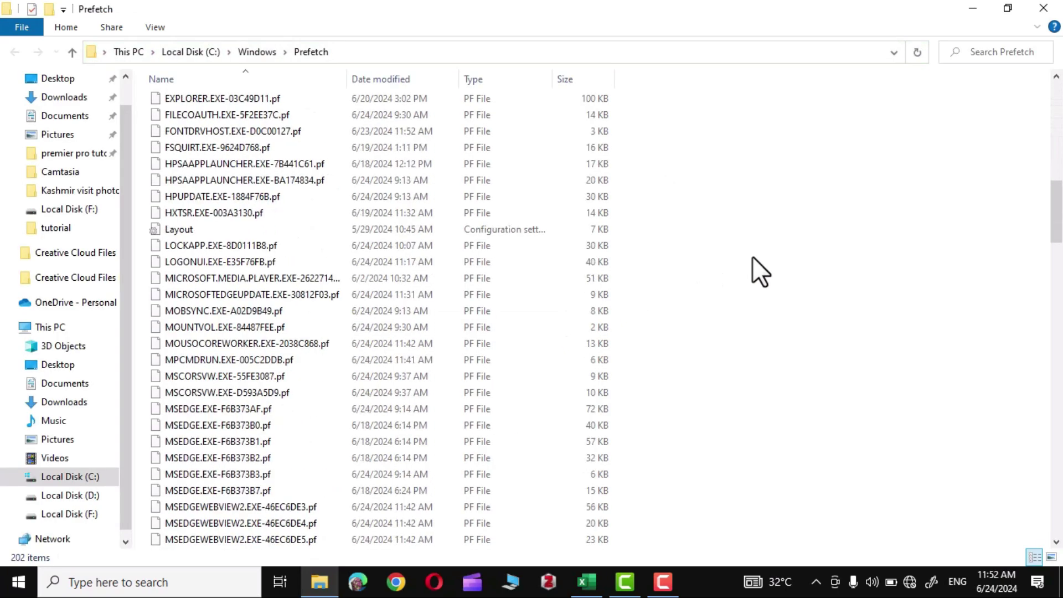
scroll(752, 256, down, 20)
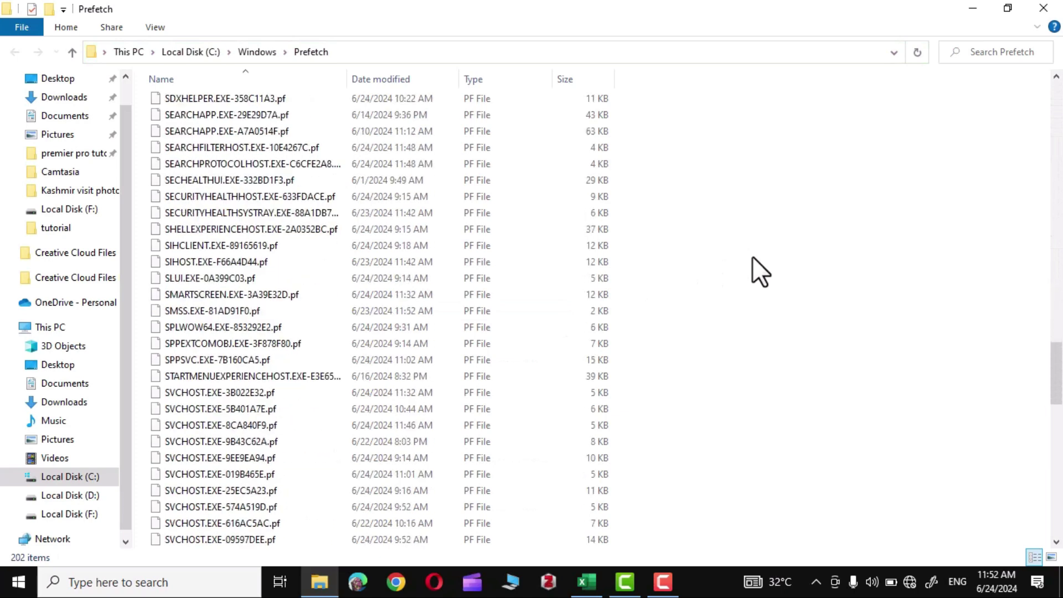
scroll(753, 257, down, 15)
scroll(752, 257, up, 20)
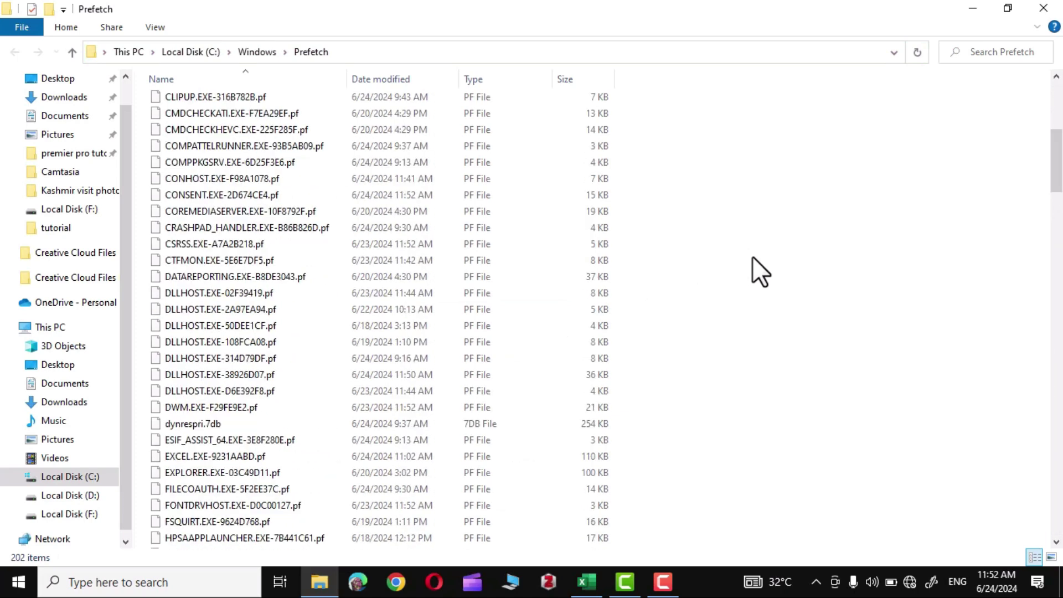
key(ctrl+a)
key(Delete)
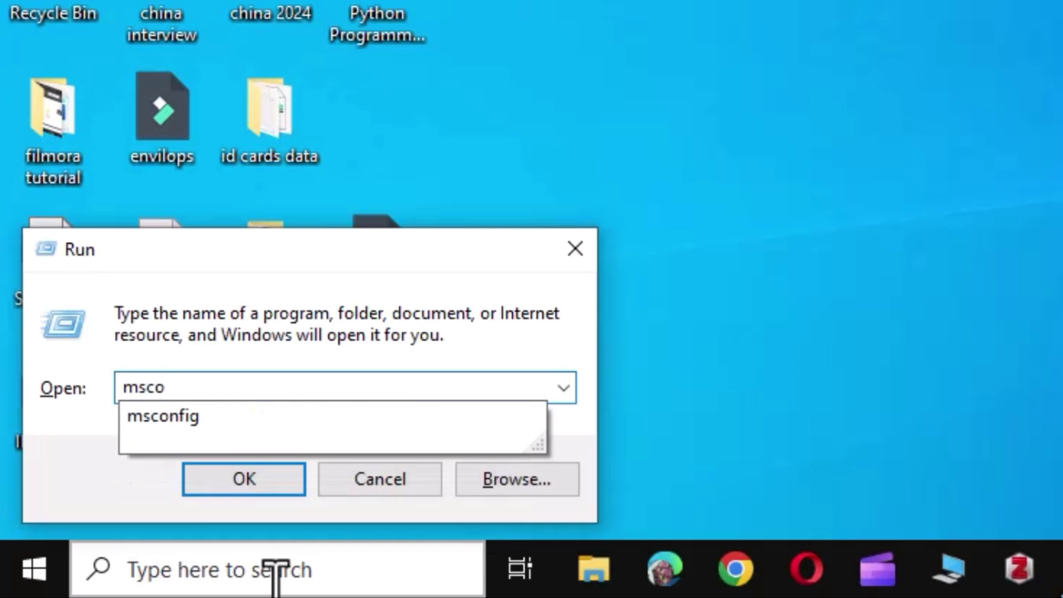
- In msconfig's Boot advanced options, set Number of processors to 4, then apply and close
click(163, 416)
click(238, 486)
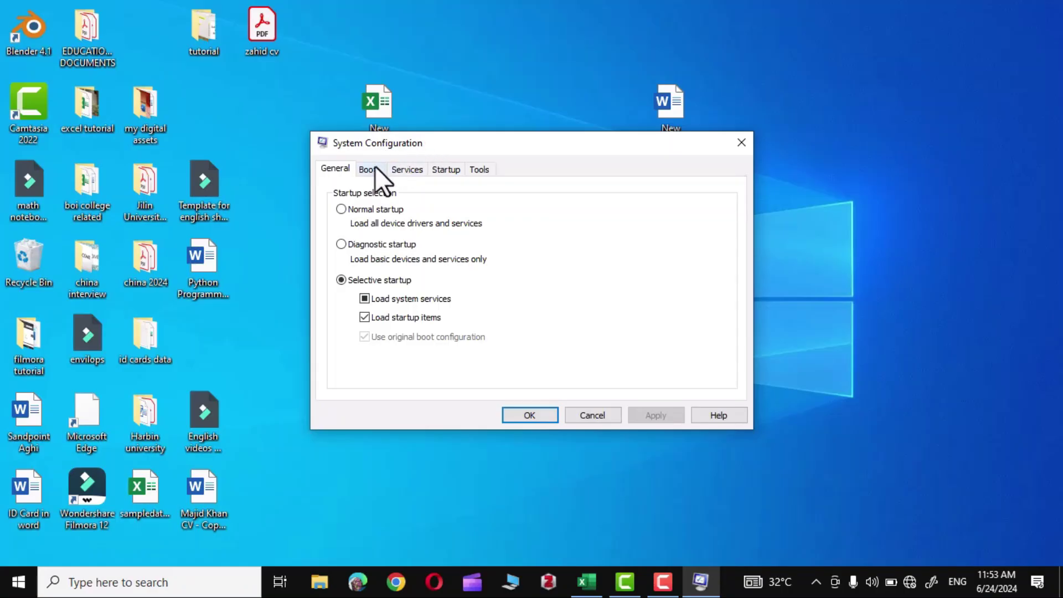
click(368, 169)
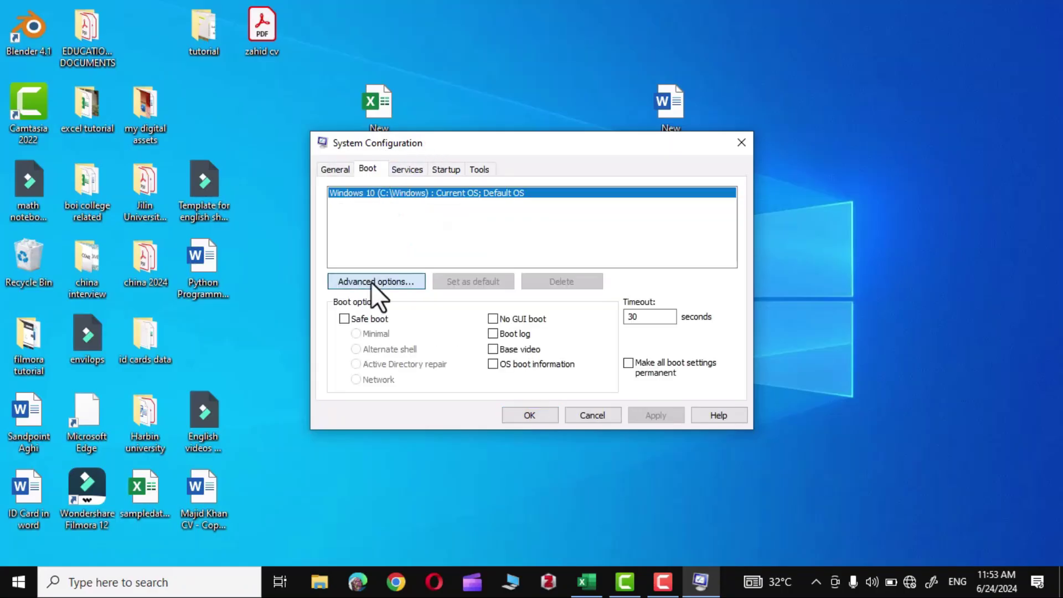
click(371, 281)
click(398, 171)
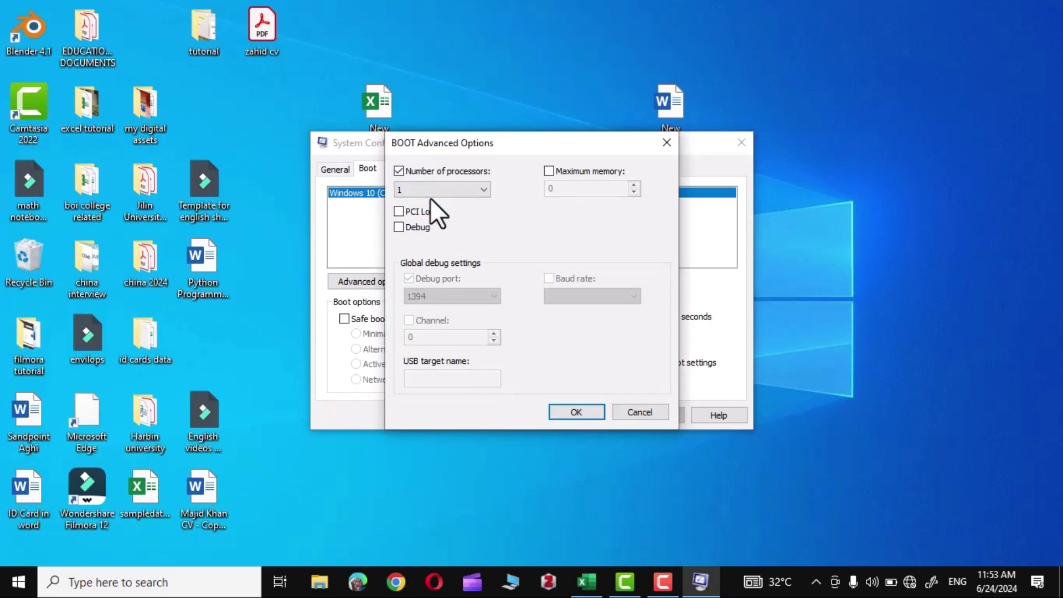
click(483, 188)
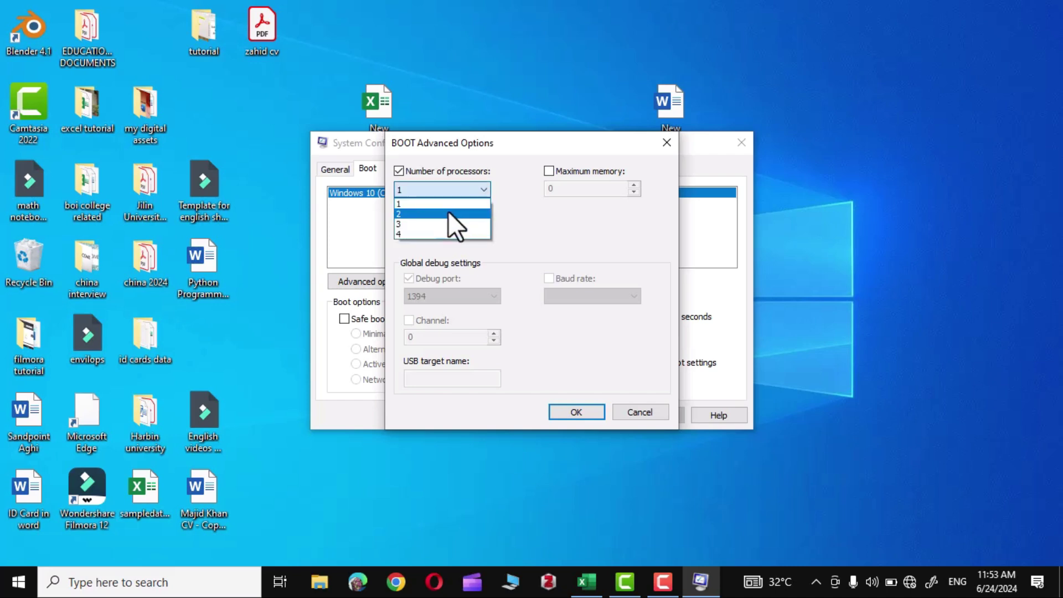
click(425, 234)
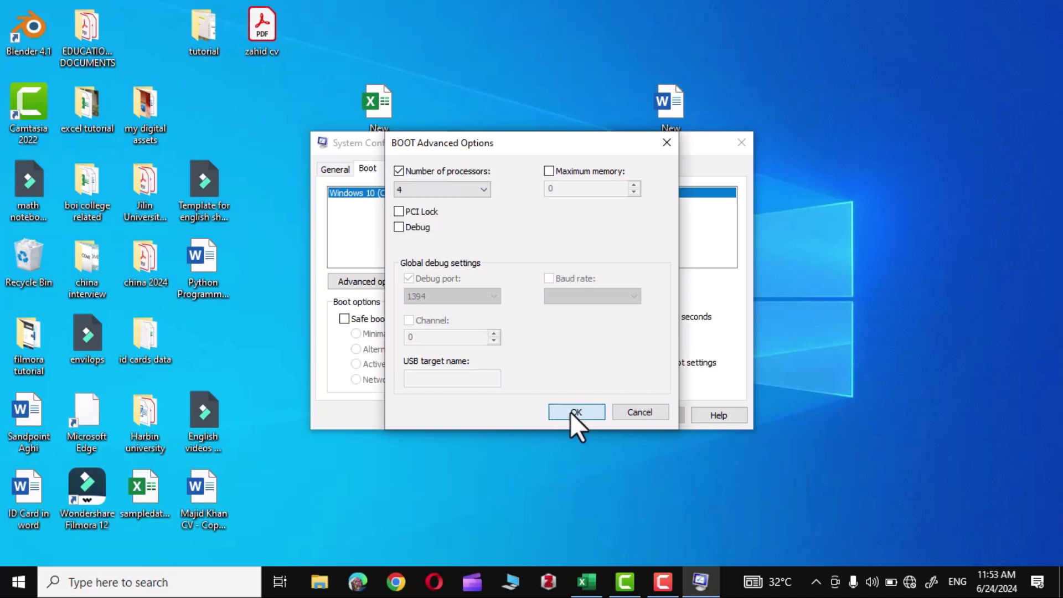
click(570, 411)
click(649, 414)
click(530, 415)
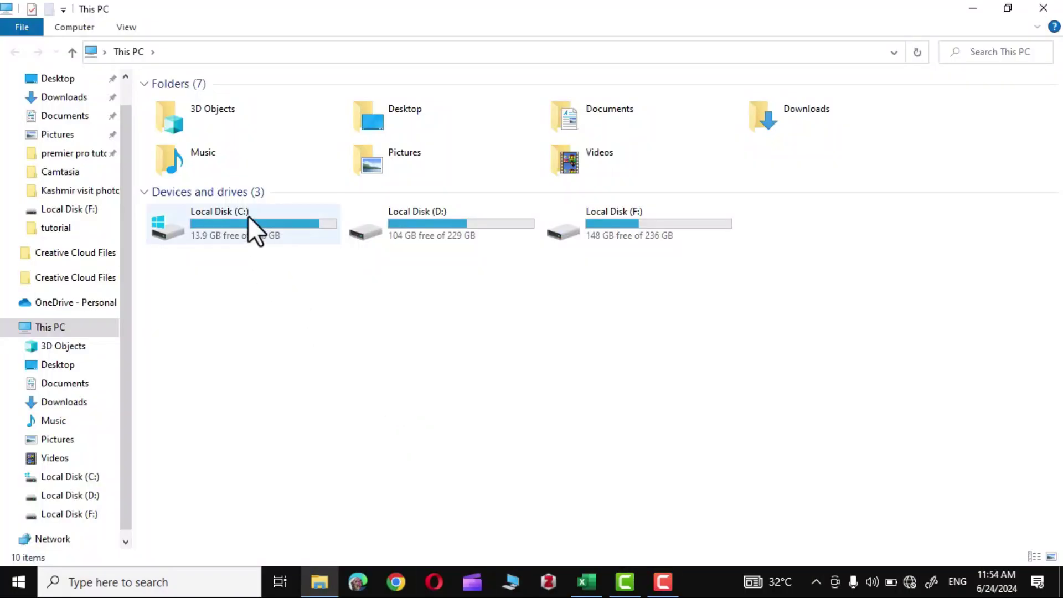
- Open Local Disk (C:) Properties and start Disk Cleanup
mouse_move(247, 215)
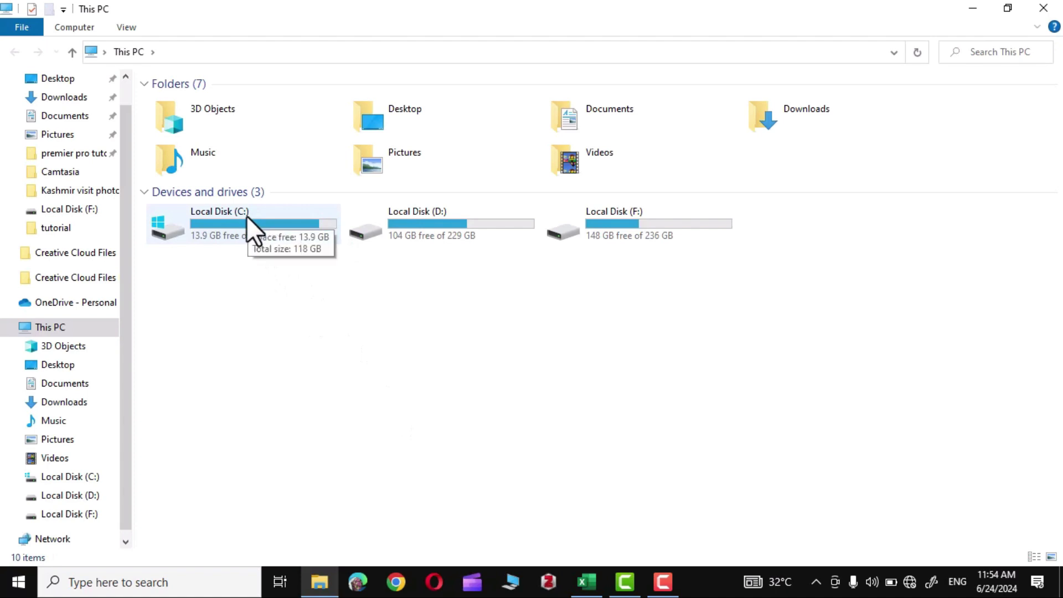
click(247, 215)
right_click(247, 215)
click(294, 558)
click(483, 434)
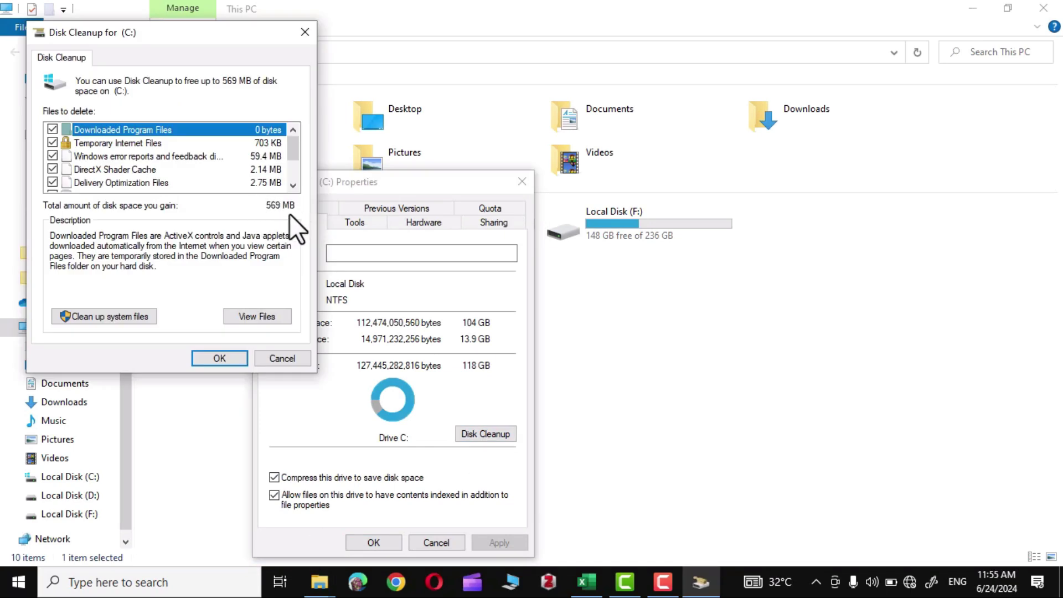
- Clean up system files on C:, delete the checked categories, and close Properties
scroll(289, 204, down, 2)
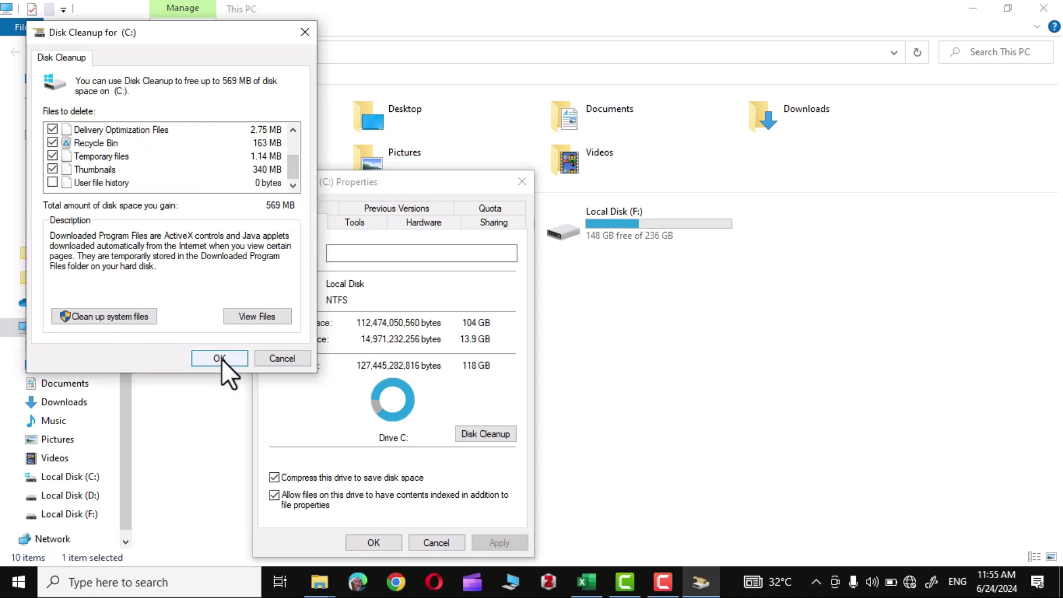
click(116, 316)
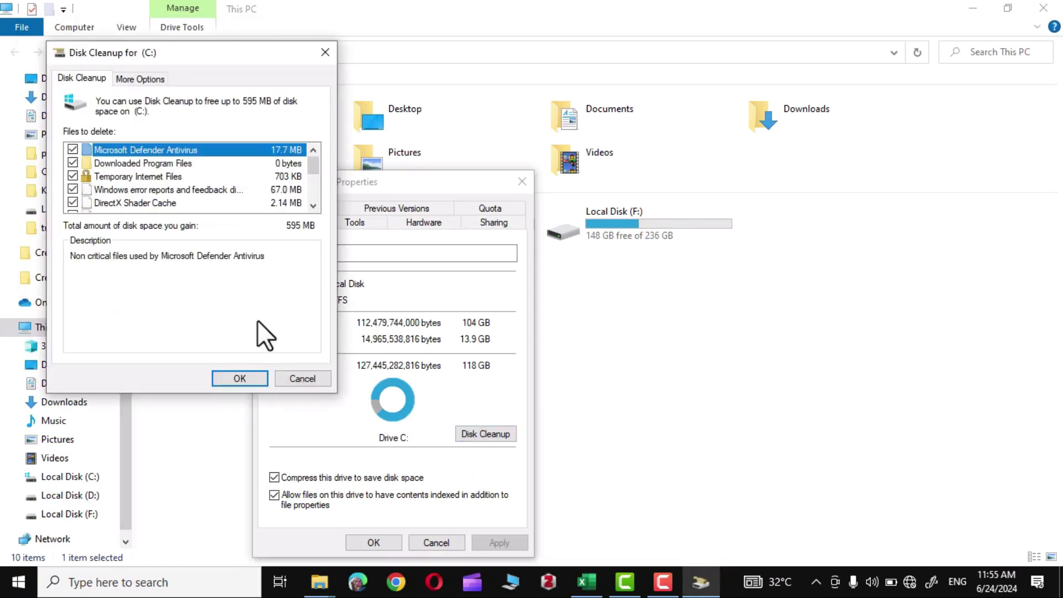
click(240, 378)
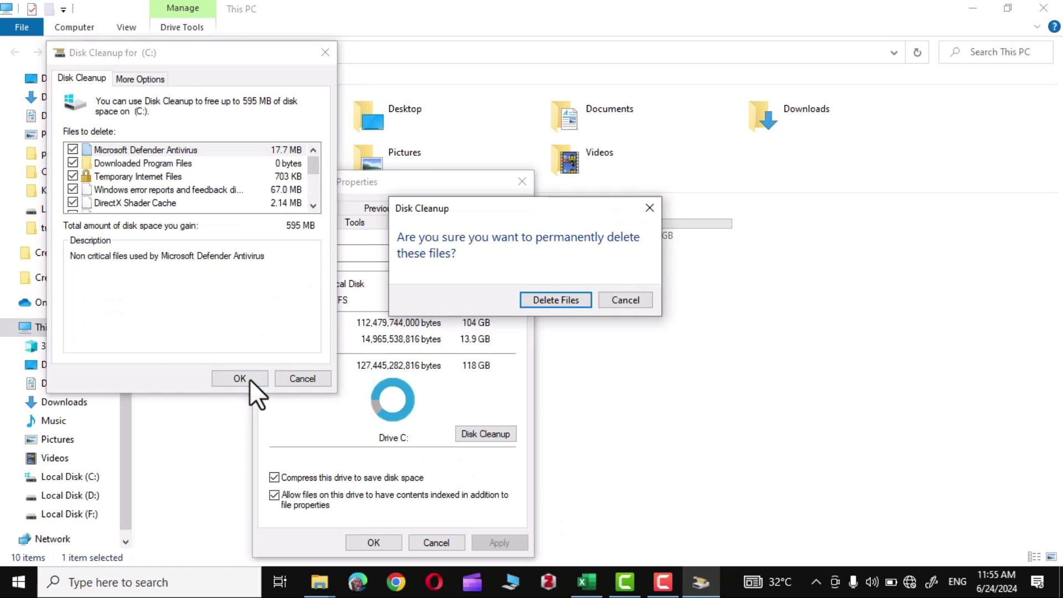
click(565, 300)
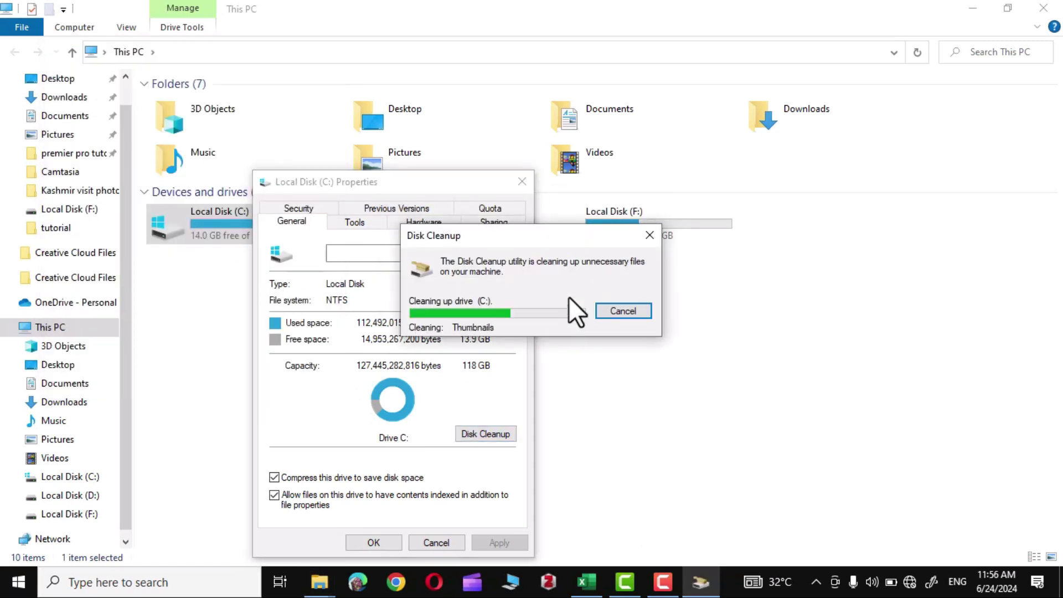
click(383, 540)
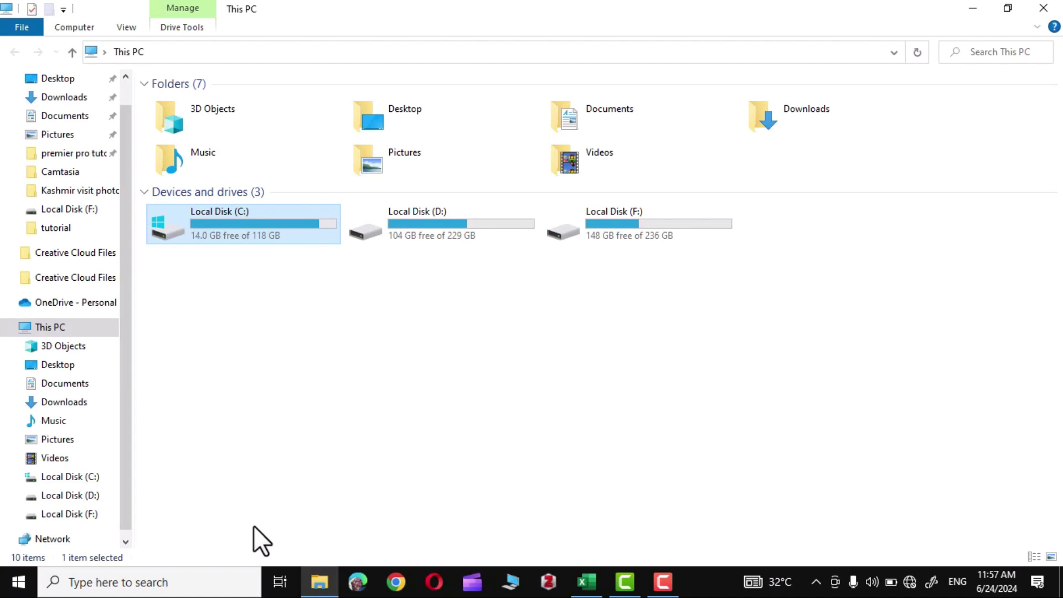
right_click(17, 579)
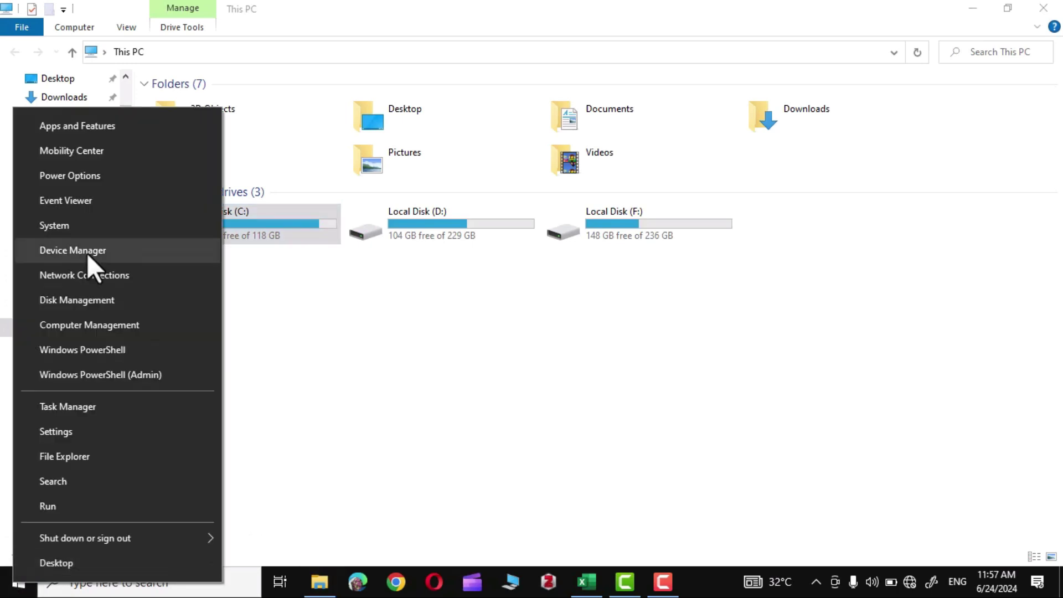
click(88, 254)
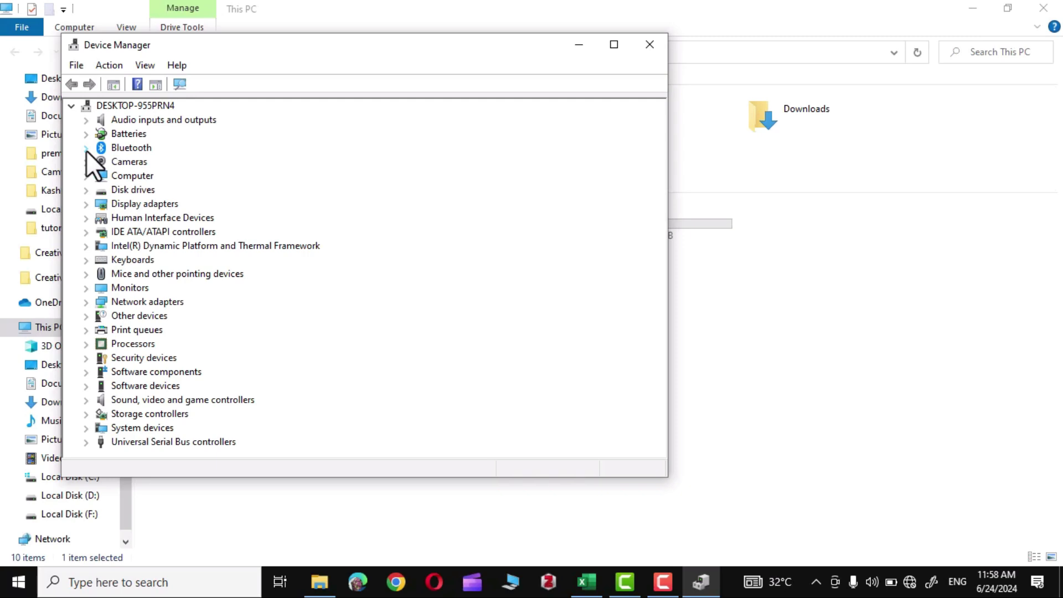
click(86, 148)
right_click(170, 162)
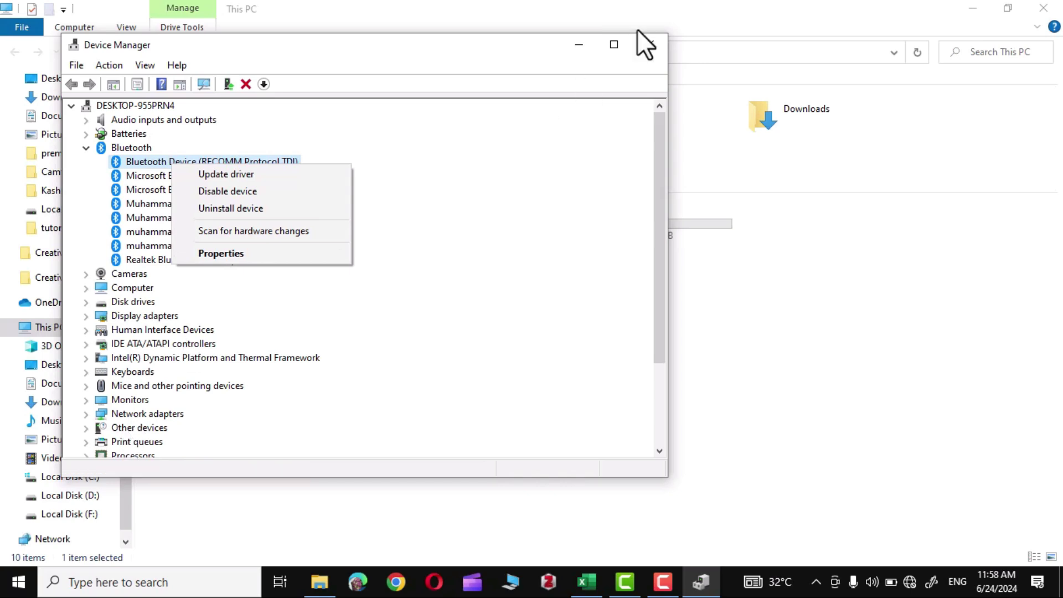
click(646, 45)
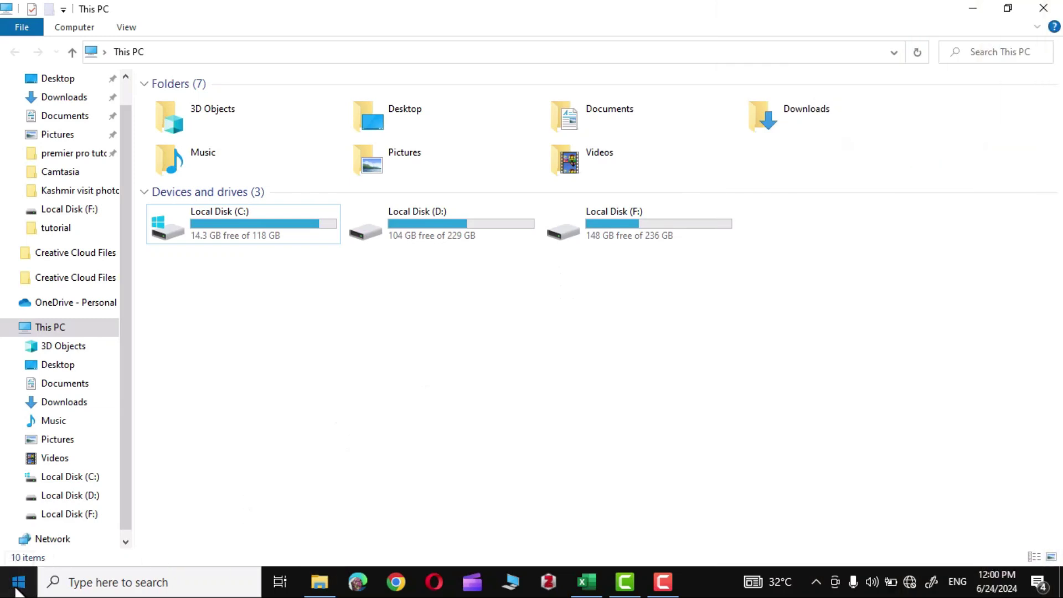
click(18, 582)
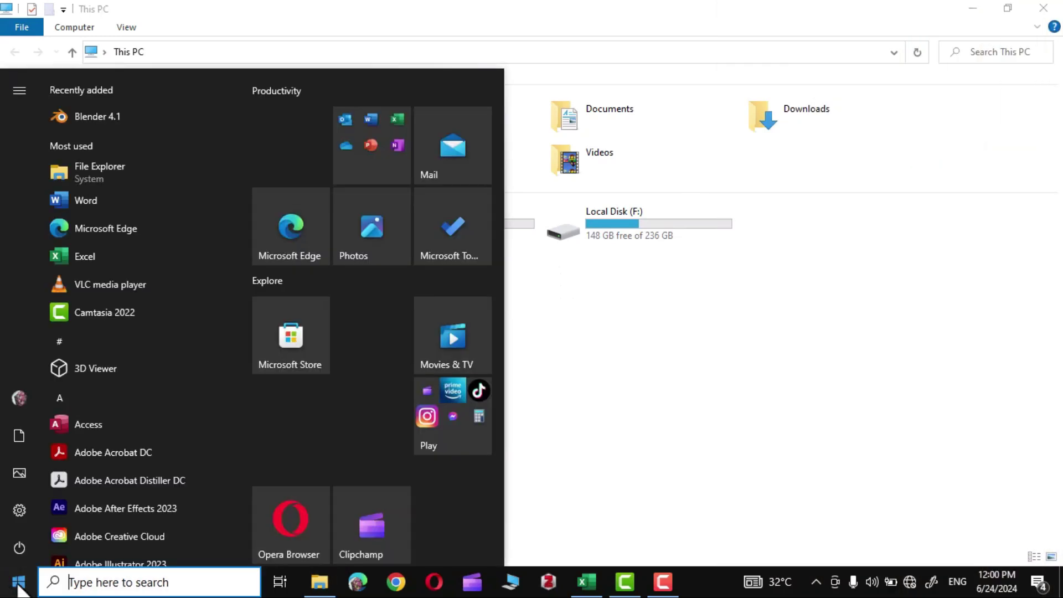
click(26, 514)
click(496, 425)
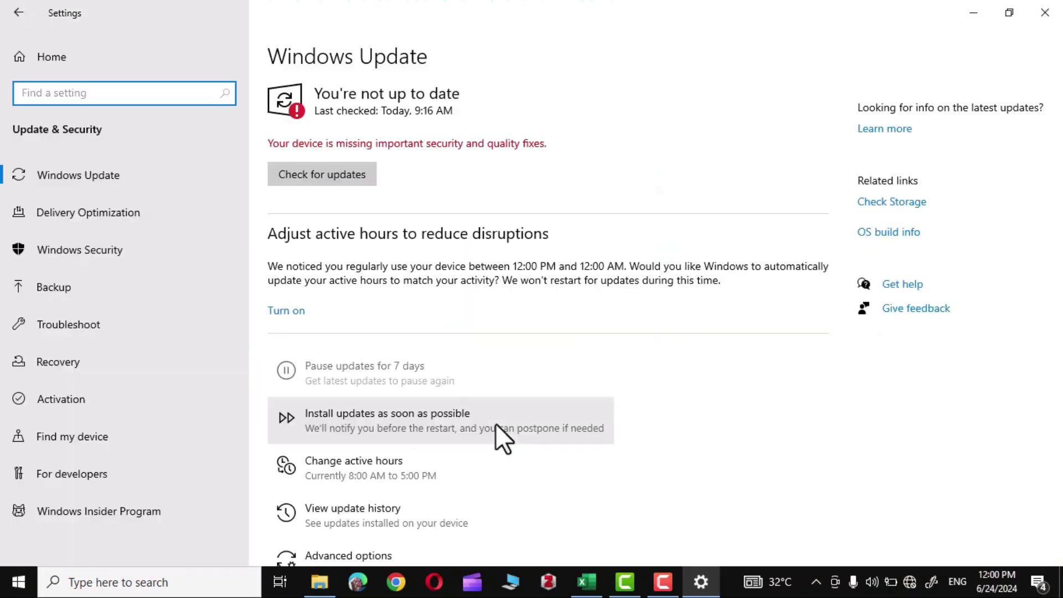